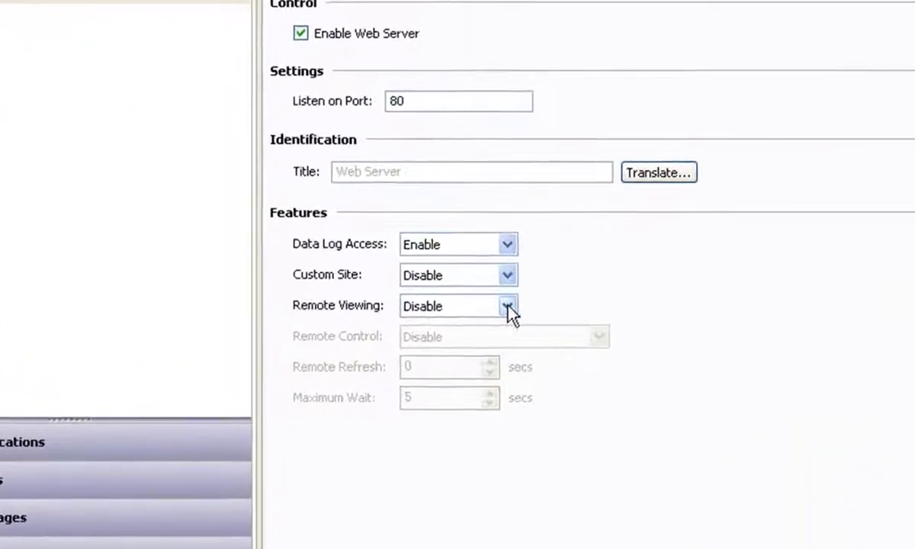
Enable Remote Viewing for the web server and set Remote Control to Enable All Control.
left_click(507, 307)
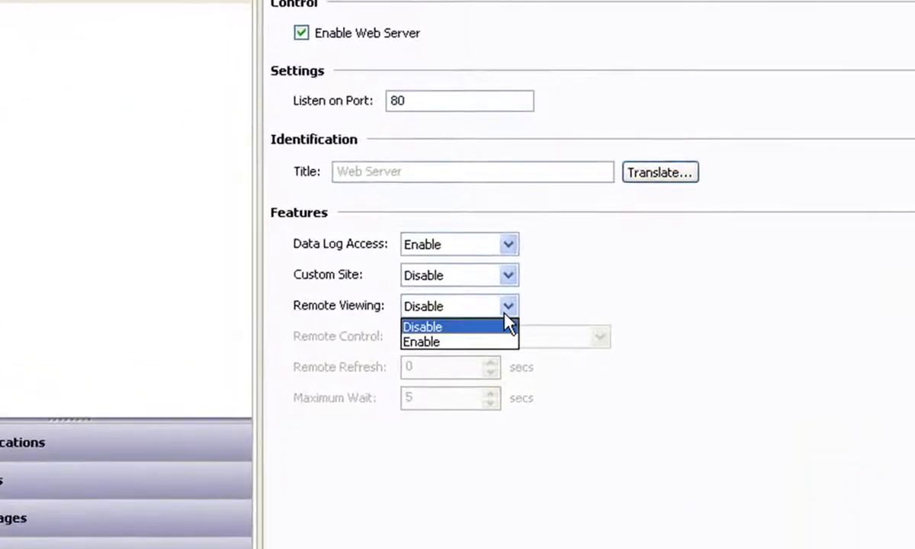
left_click(491, 342)
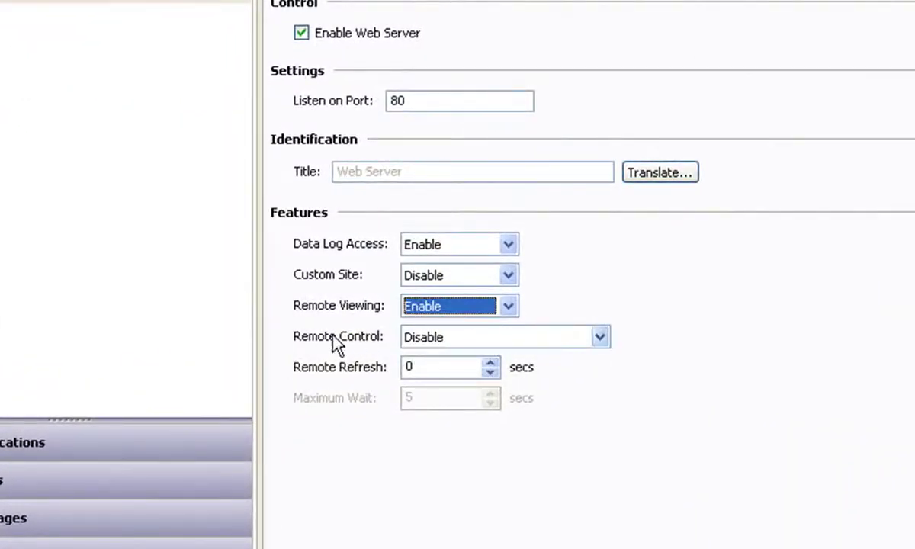
left_click(601, 338)
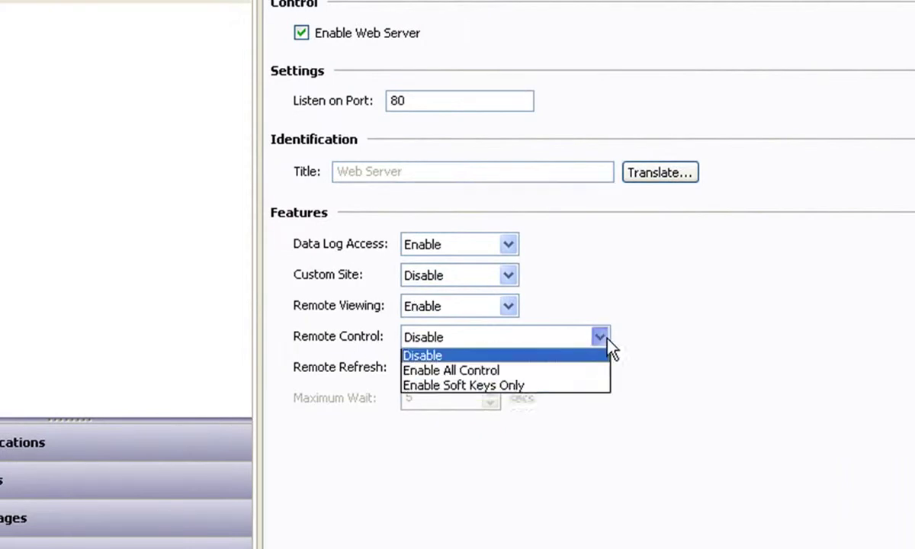
left_click(570, 372)
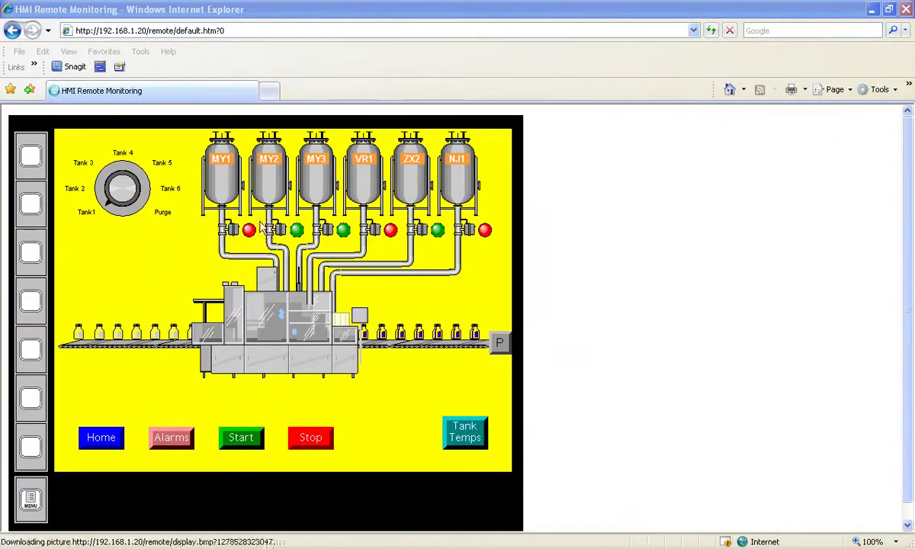
Return from the remote view to the web server's start page and open the MY1 data page under View Data.
left_click(13, 35)
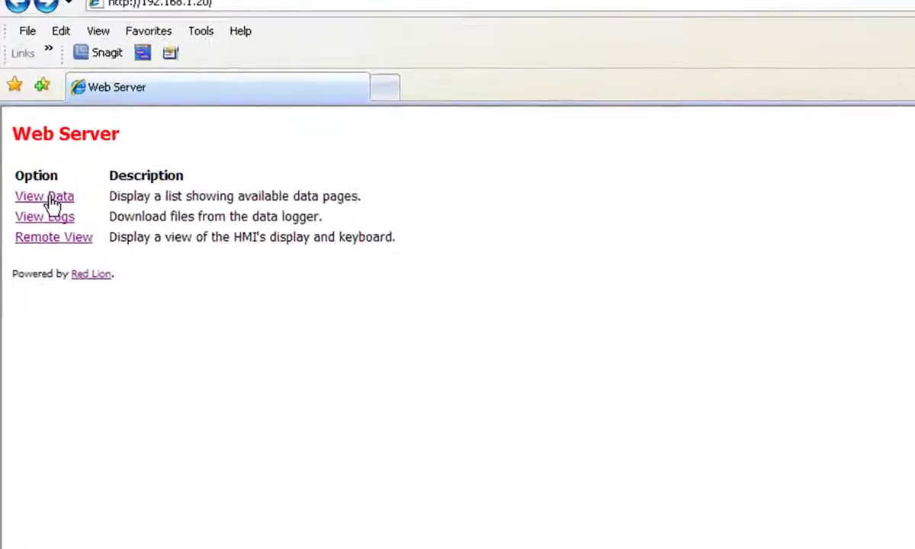
left_click(45, 195)
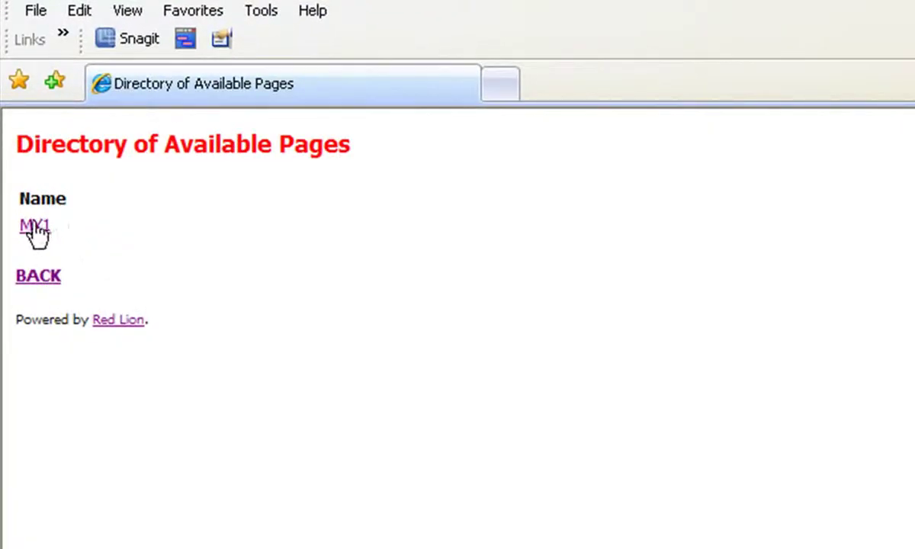
left_click(36, 228)
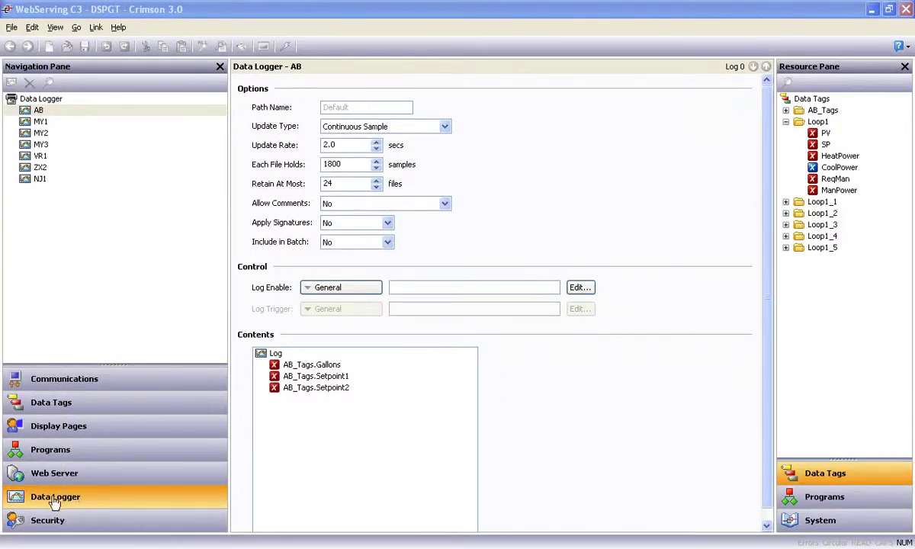
Enable Data Log Access in the Crimson 3.0 Web Server settings.
left_click(55, 474)
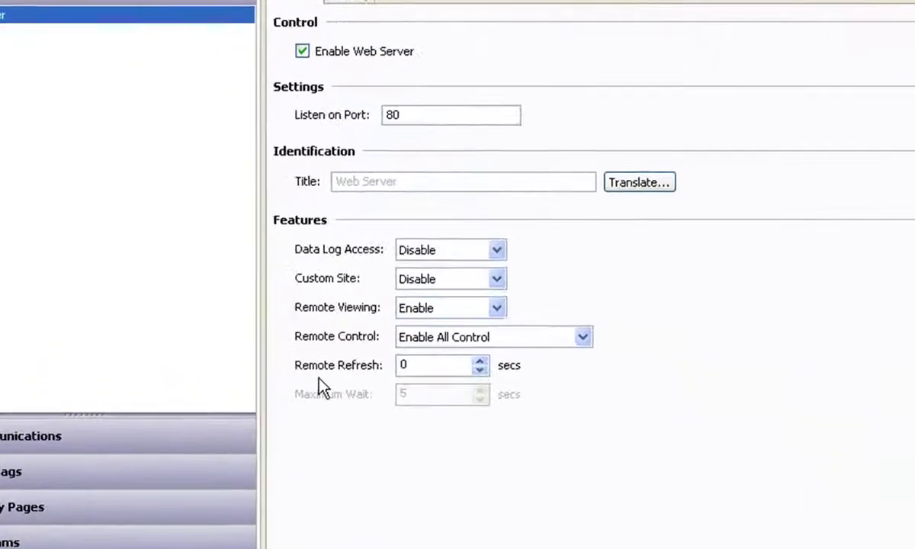
left_click(497, 250)
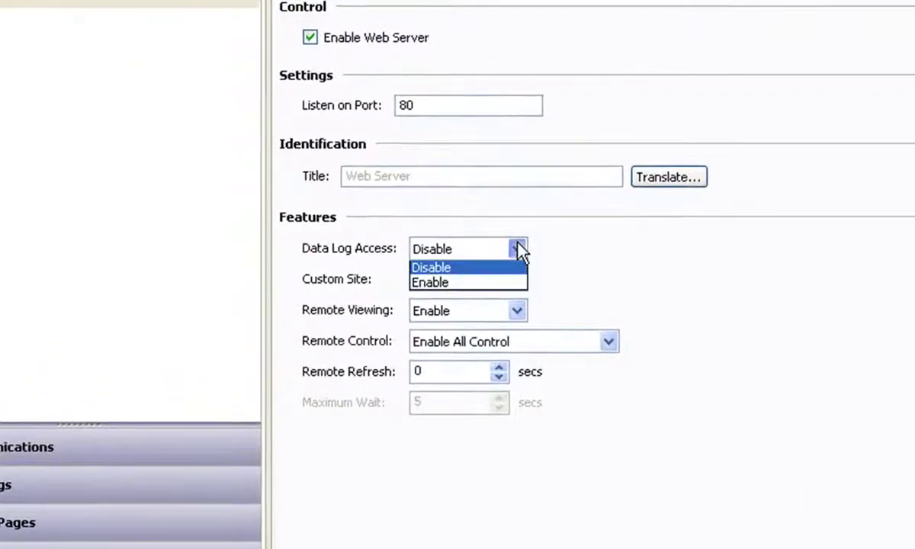
left_click(482, 280)
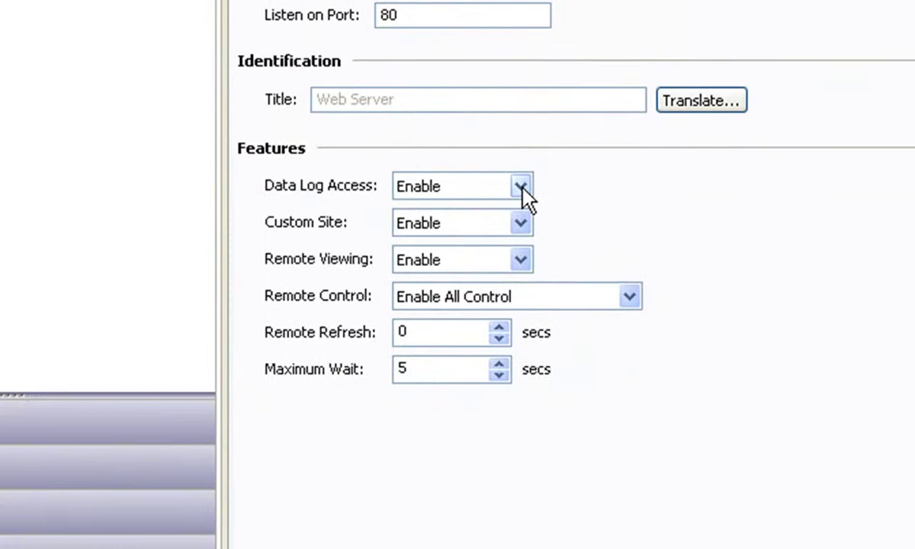
Review the web server's Data Log Access, Custom Site, Remote Viewing and Remote Control features without changing them.
left_click(679, 476)
left_click(522, 189)
left_click(522, 223)
left_click(522, 222)
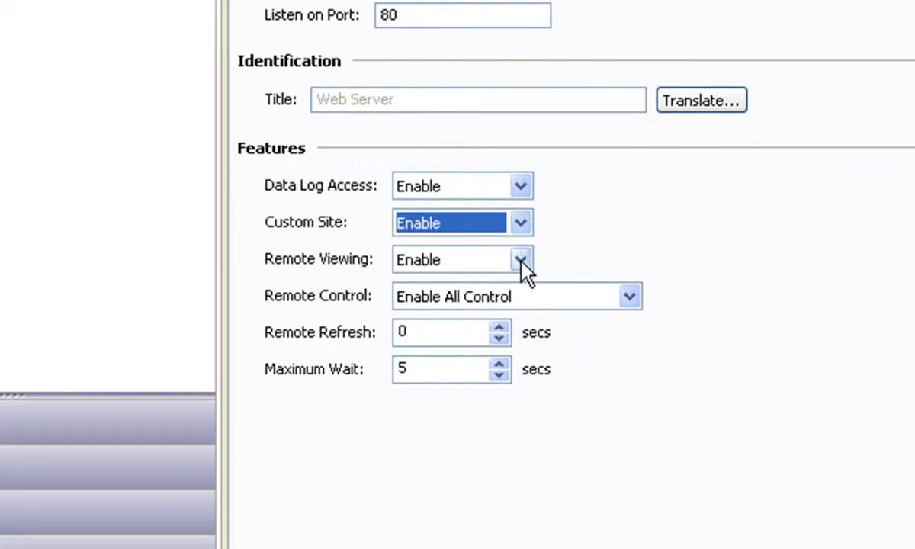
left_click(522, 258)
left_click(521, 258)
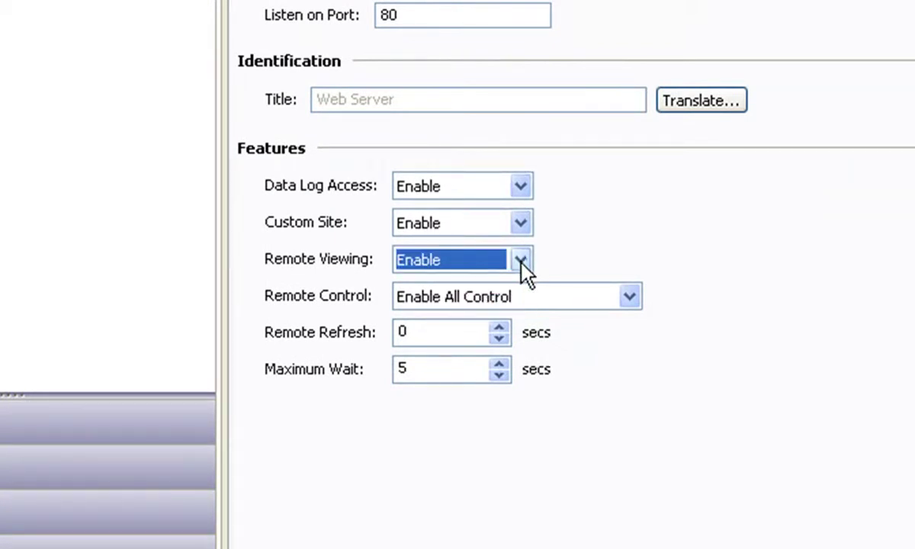
left_click(630, 299)
left_click(630, 298)
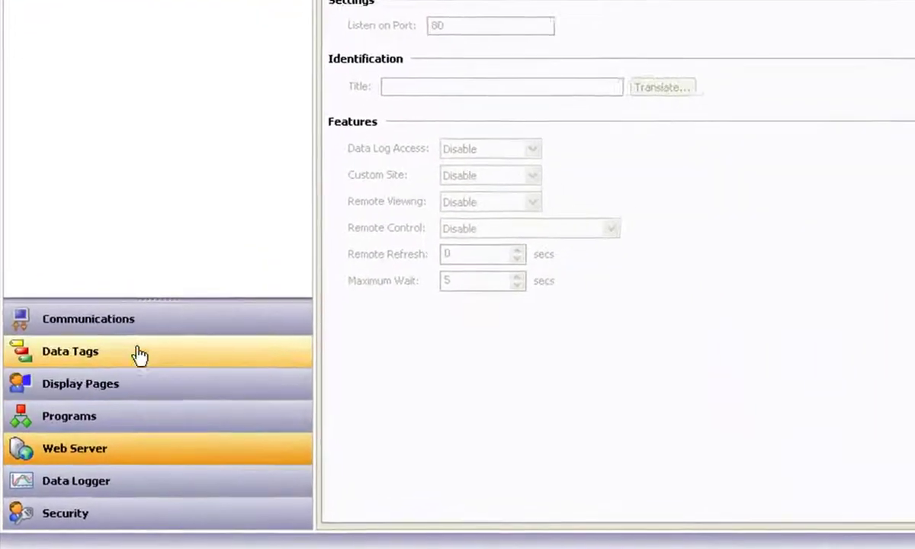
Look through the serial drivers offered for the RS-232 Program Port in Communications, without assigning one.
left_click(149, 320)
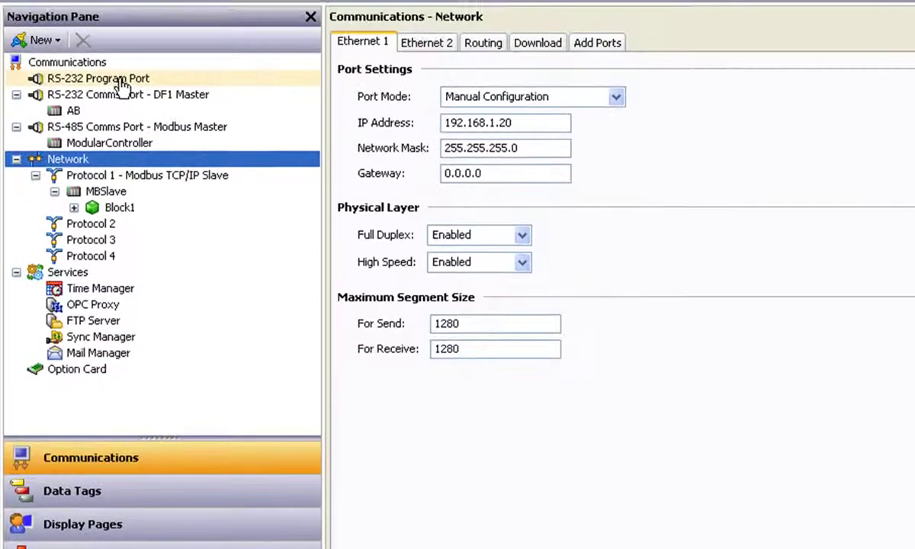
left_click(122, 82)
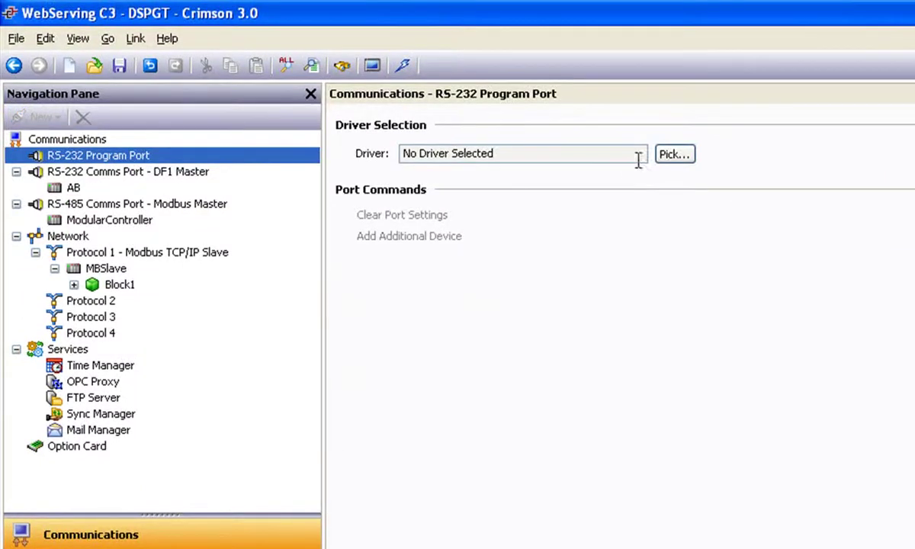
left_click(674, 155)
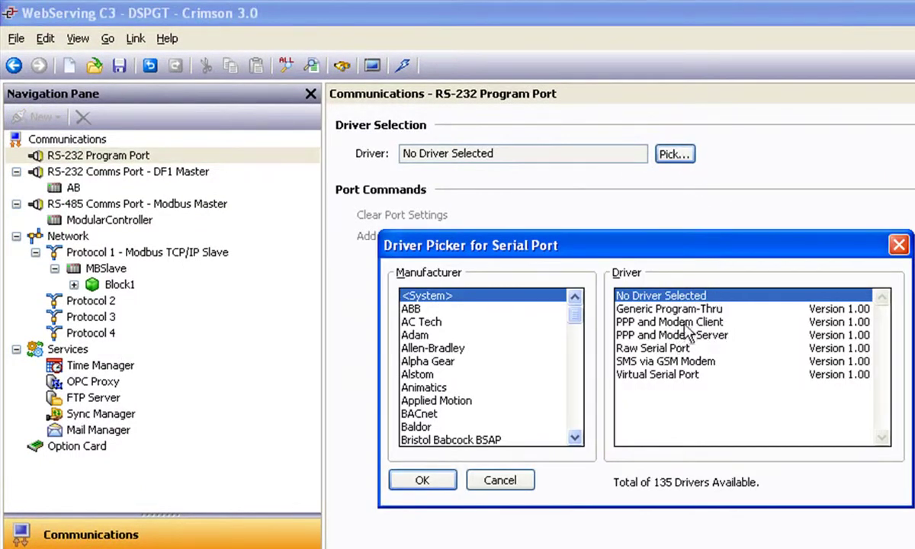
left_click(523, 482)
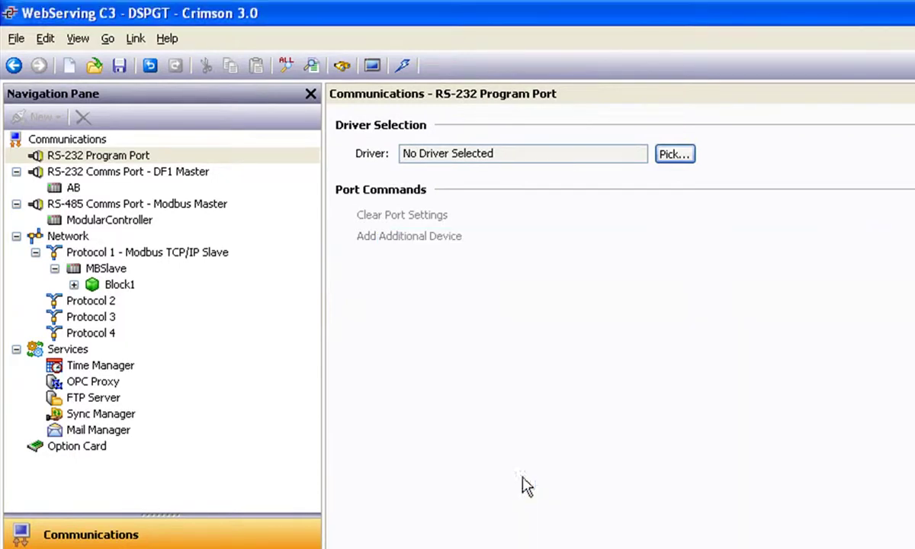
Check the Cell Modem Option Card among the option cards without fitting it, and view the Network's Ethernet 1 settings.
left_click(99, 448)
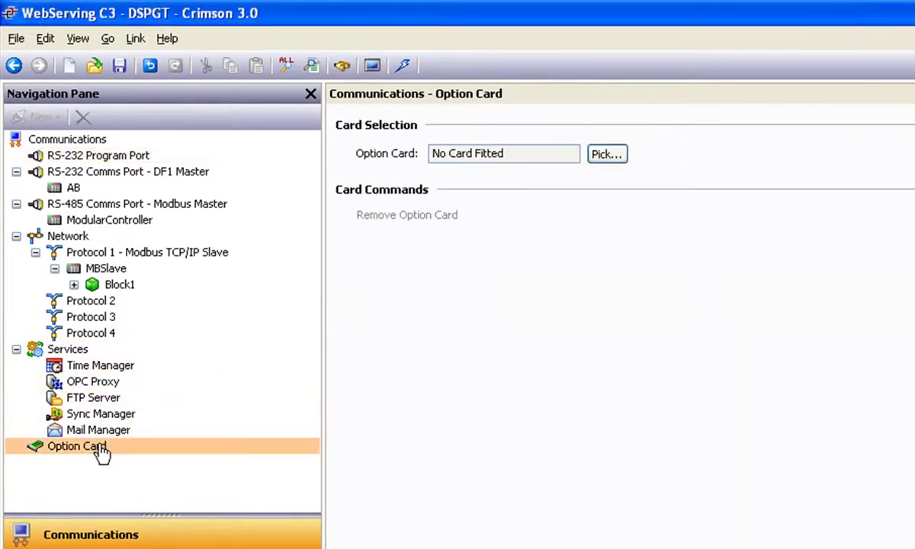
left_click(612, 159)
left_click(576, 339)
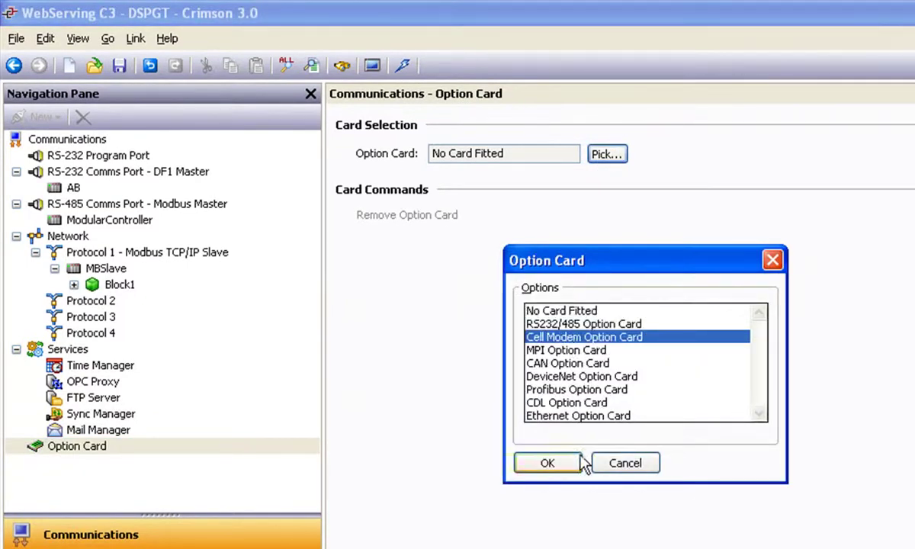
left_click(622, 465)
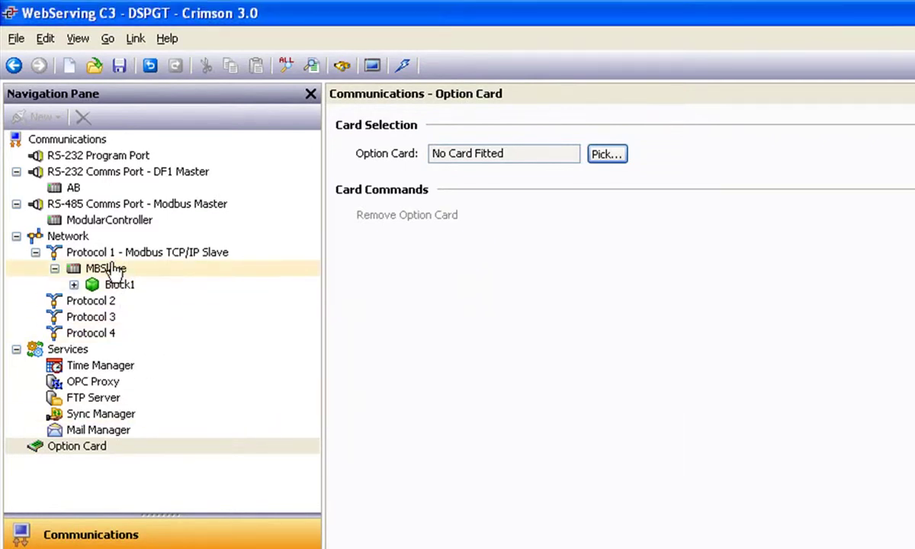
left_click(84, 236)
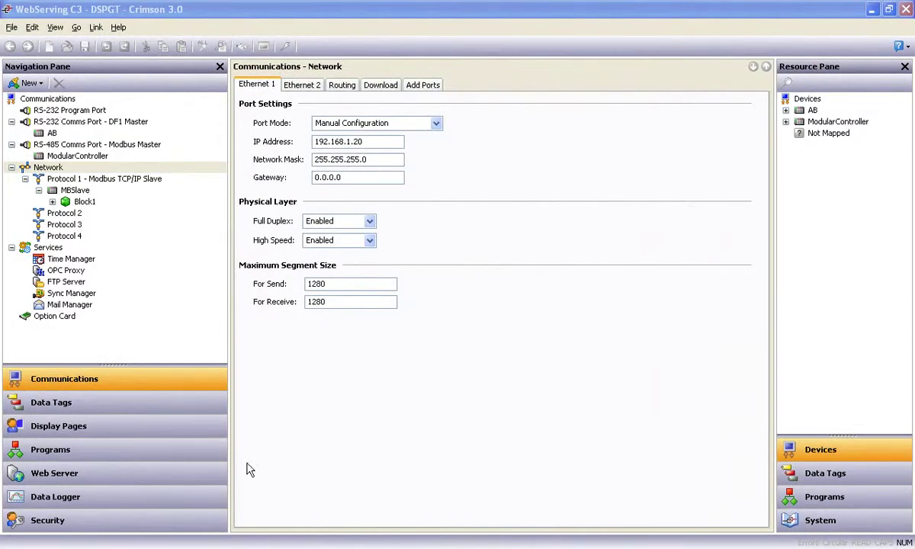
Enable the web server and set its title to Bottle Filling.
left_click(137, 478)
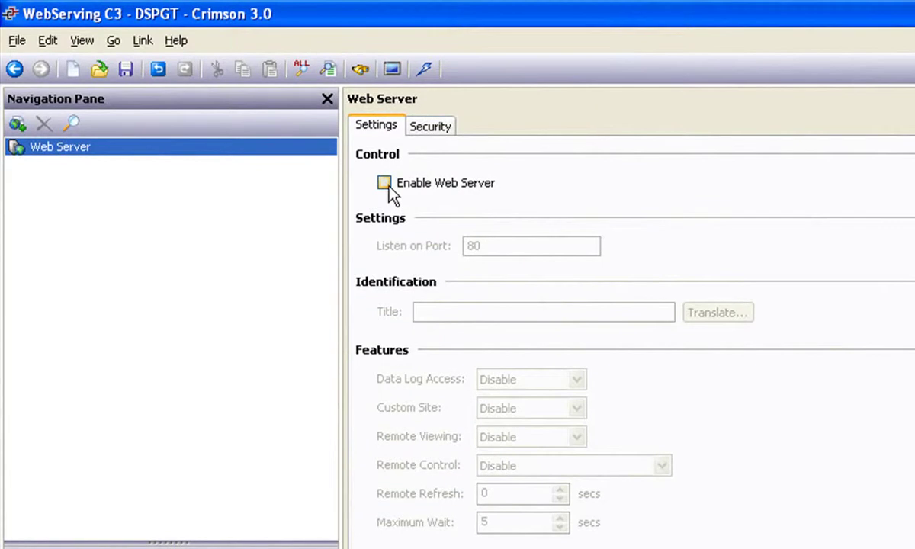
left_click(385, 184)
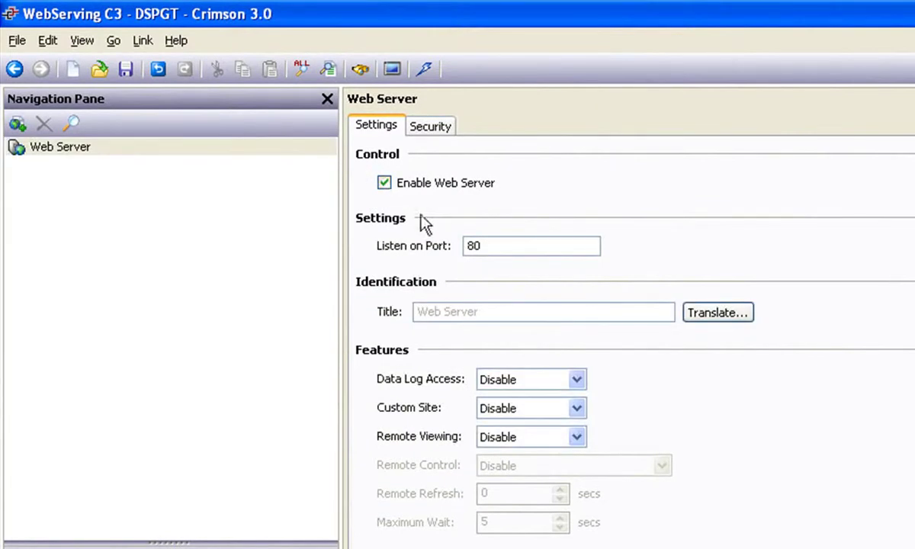
left_click(500, 311)
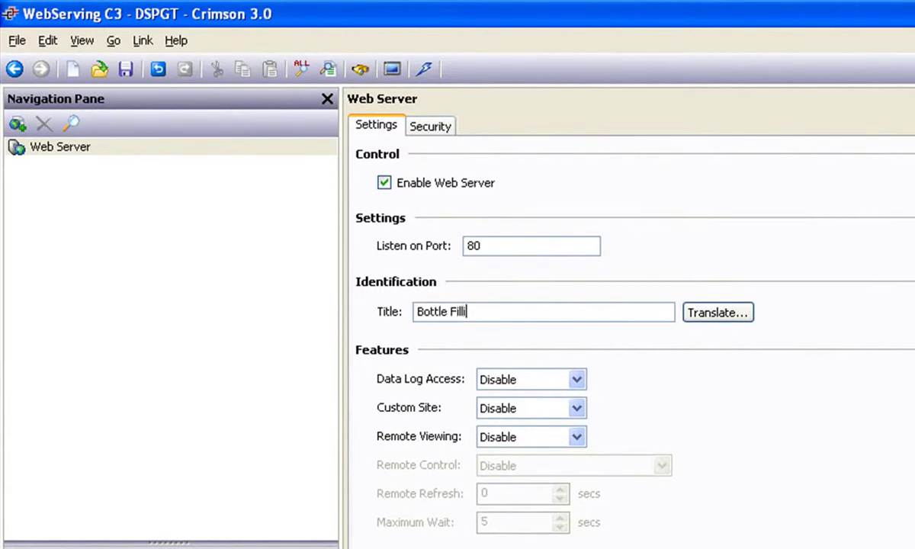
key("shift+Home")
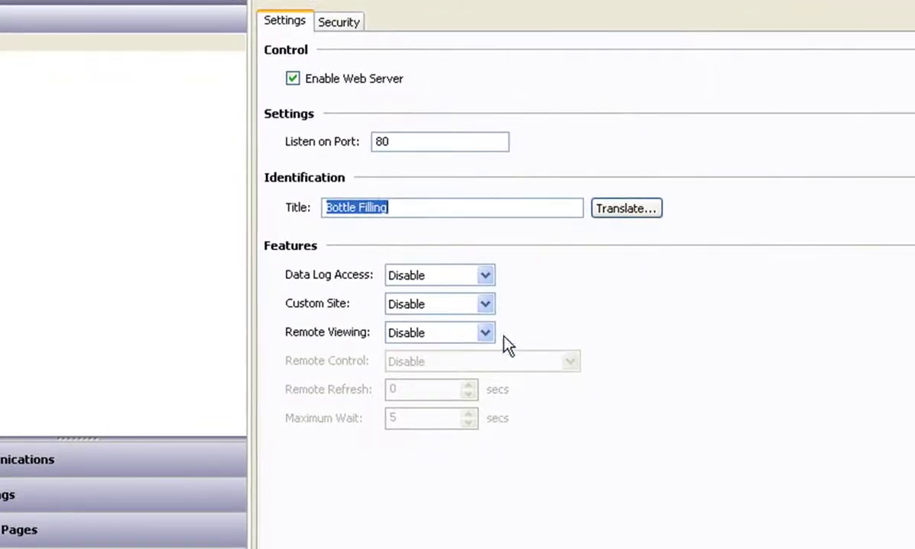
Enable Remote Viewing for the Bottle Filling web server and set Remote Control to Enable All Control.
left_click(485, 334)
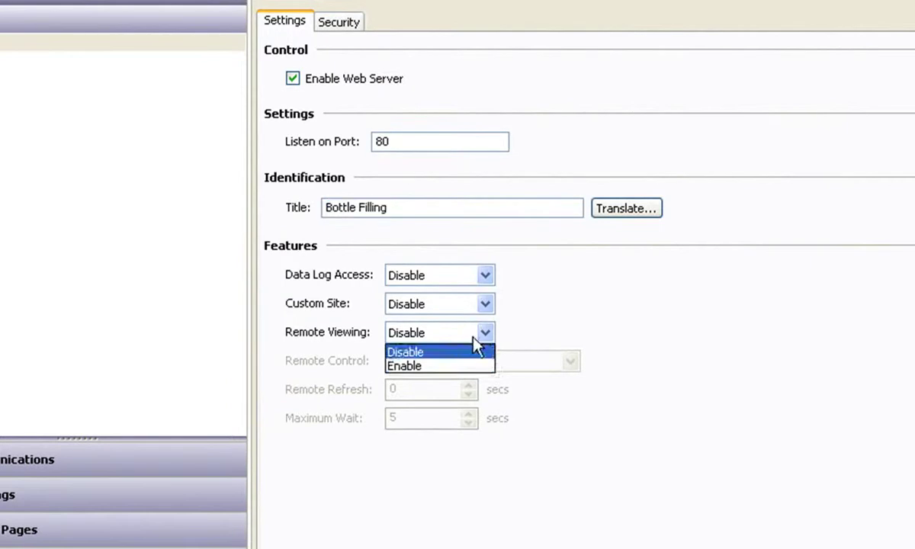
left_click(468, 367)
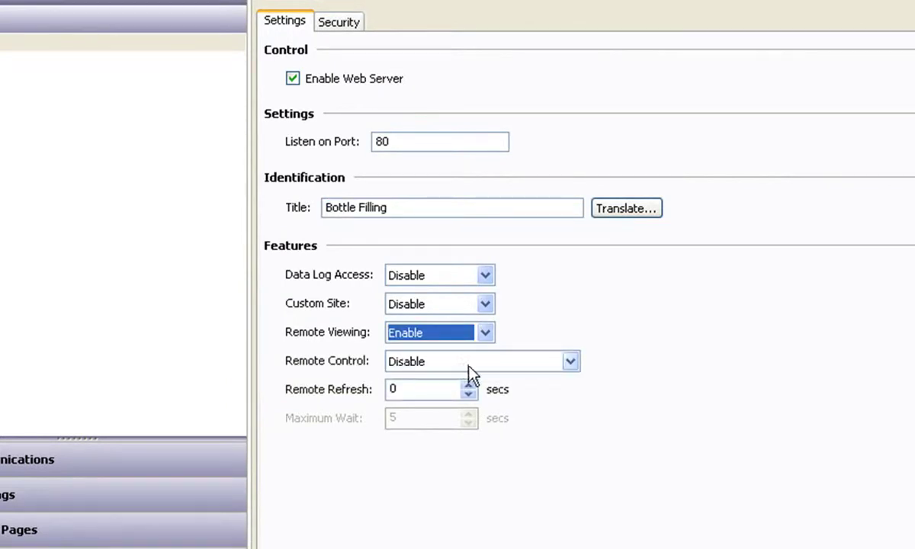
left_click(570, 362)
left_click(537, 396)
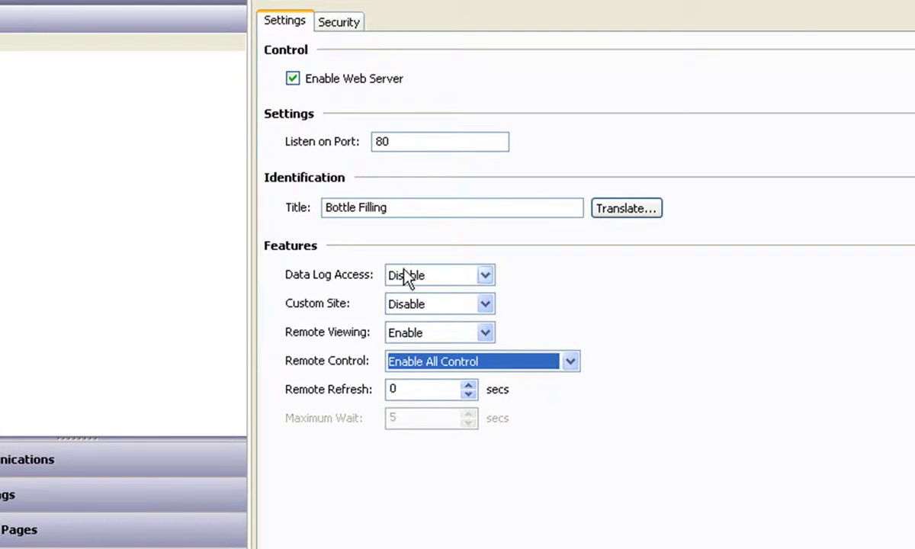
Enable Data Log Access for the web server and go back to the Communications settings.
left_click(483, 275)
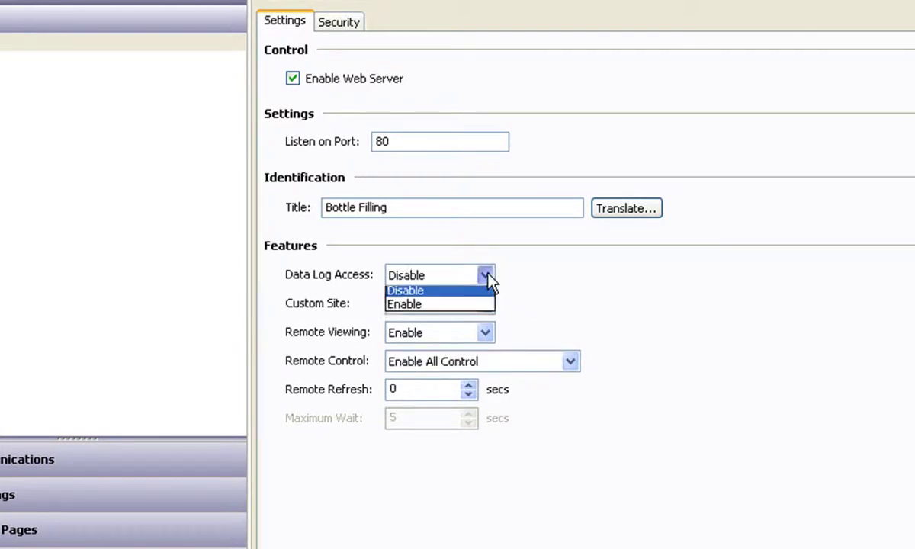
left_click(467, 306)
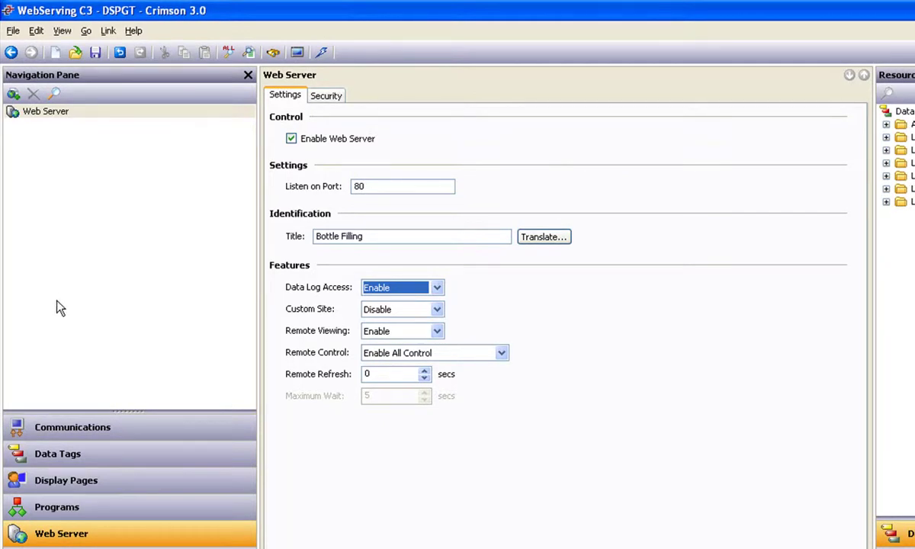
left_click(99, 428)
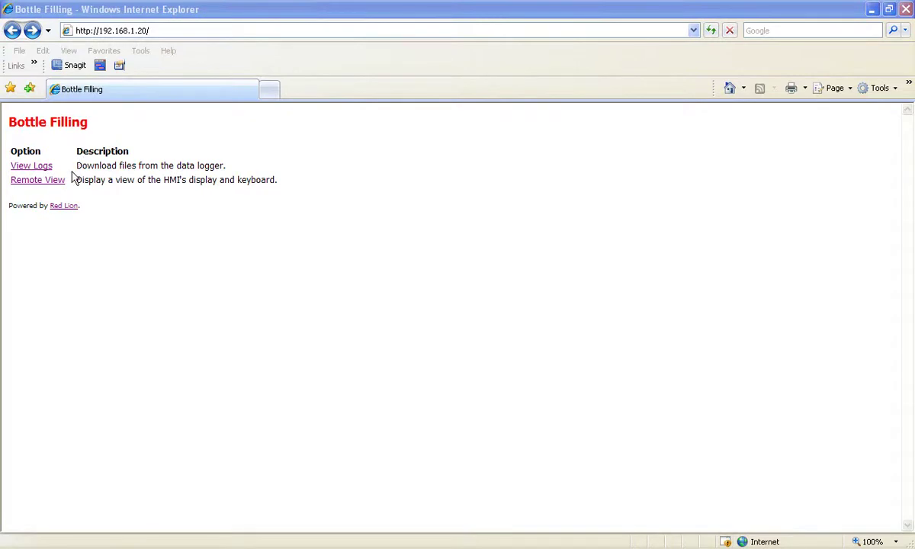
Through the web server's Remote View, set the MY1 setpoint to 85.0 on the Tank Temps page and return to the Bottle Filling page.
left_click(43, 182)
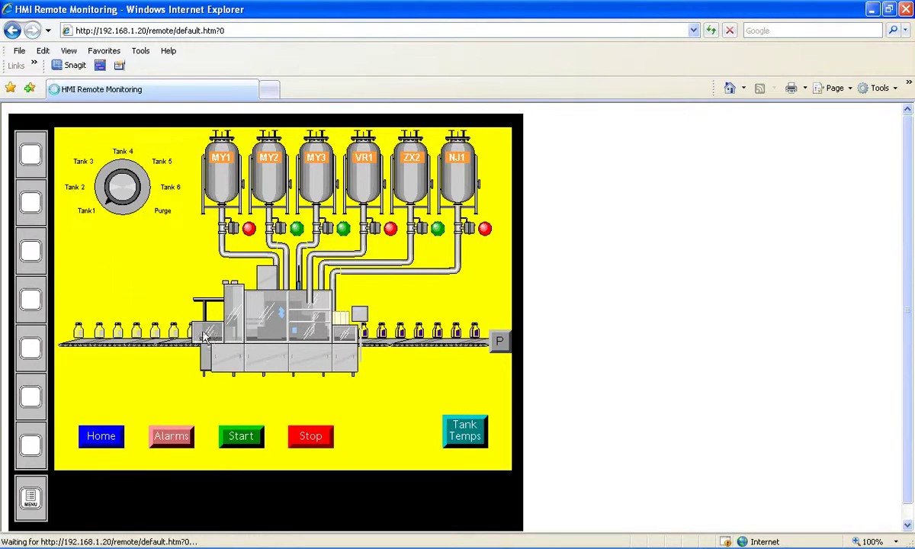
left_click(468, 437)
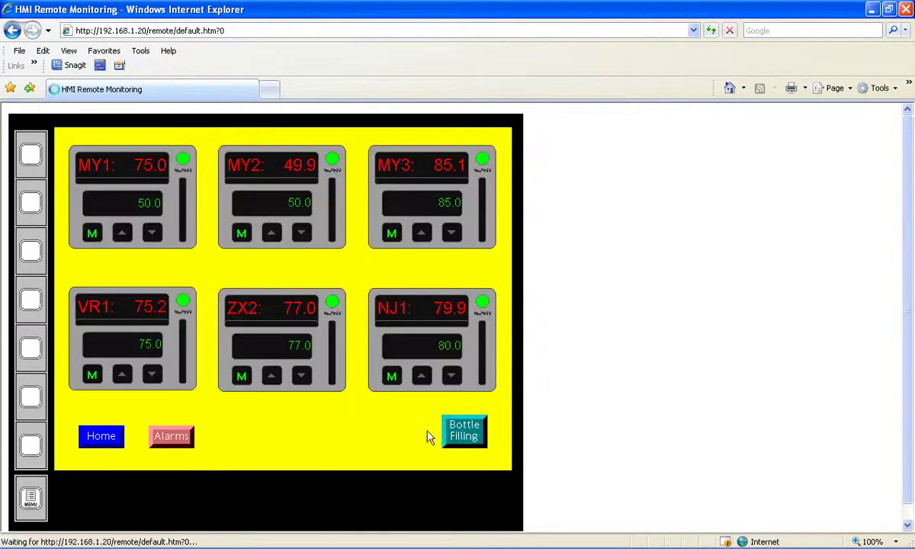
left_click(153, 204)
left_click(268, 242)
left_click(268, 271)
left_click(326, 330)
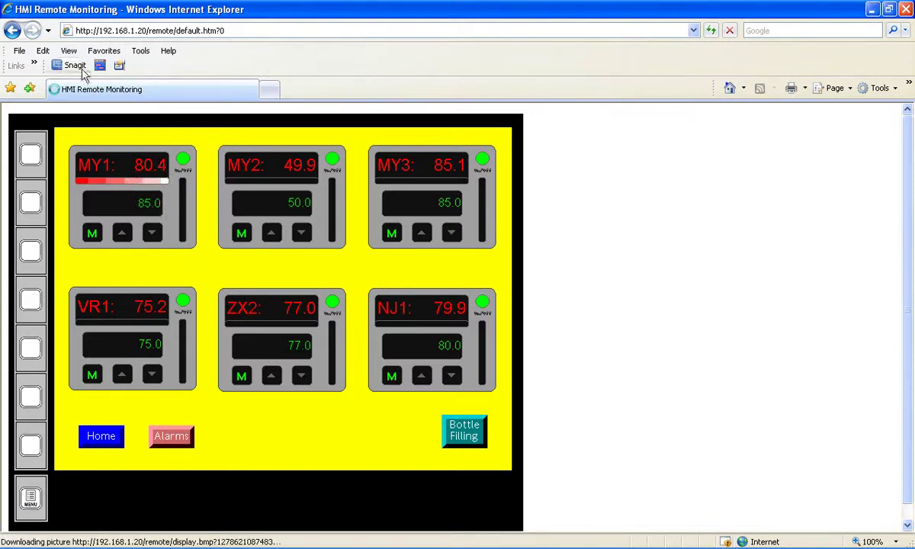
left_click(12, 32)
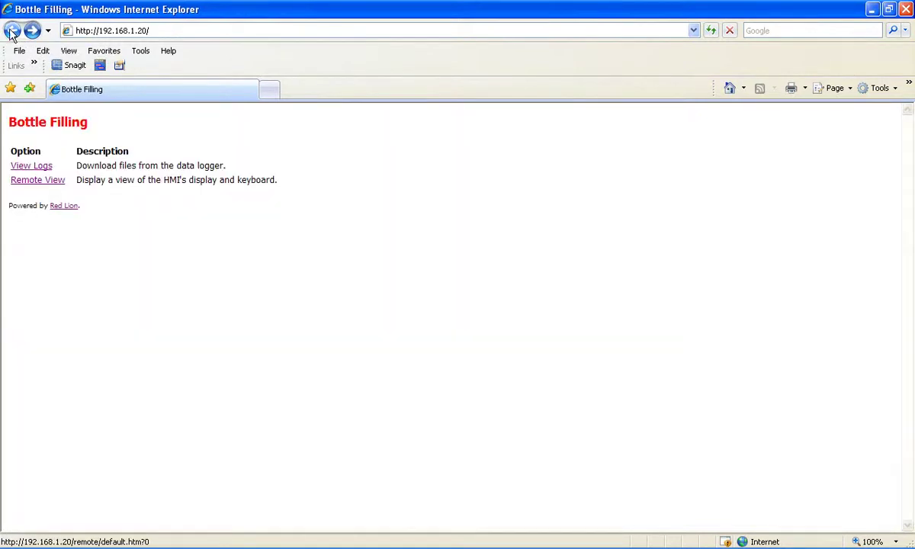
Browse the Bottle Filling site's available logs and open the first log file in the MY1 directory.
left_click(34, 167)
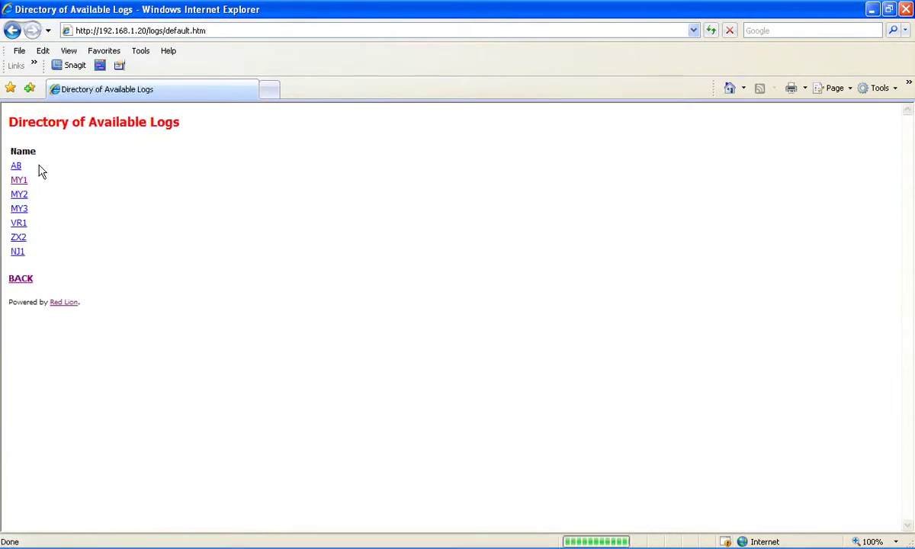
left_click(24, 183)
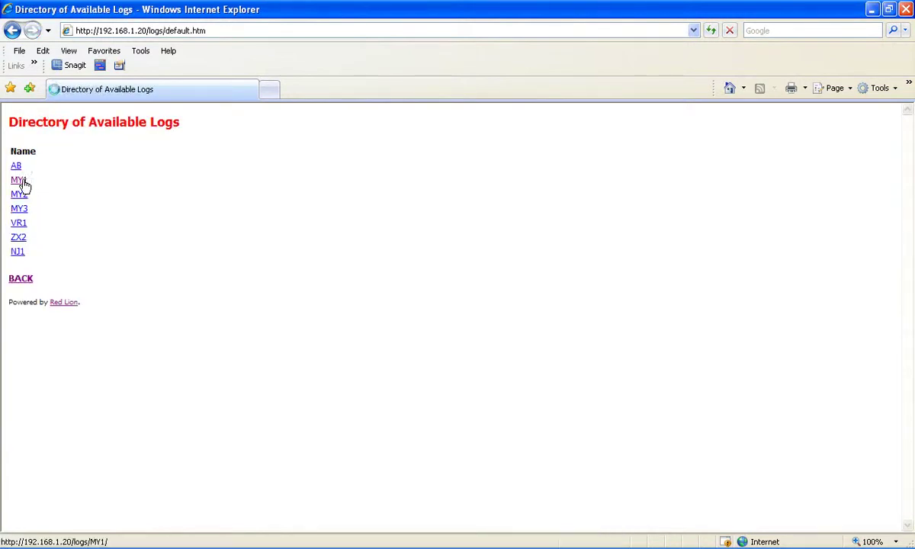
left_click(45, 167)
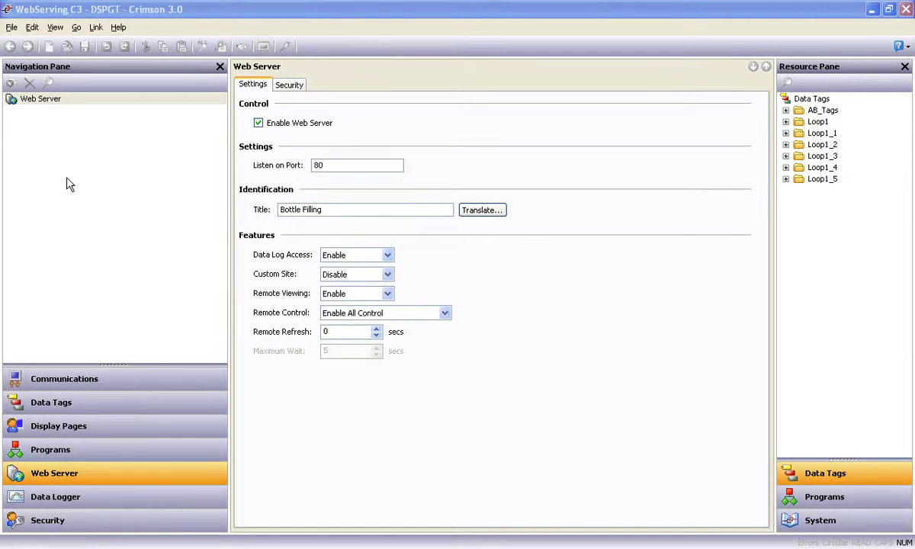
Add a web page containing Loop1's PV and SP tags to the web server and download the configuration to the device.
left_click(44, 101)
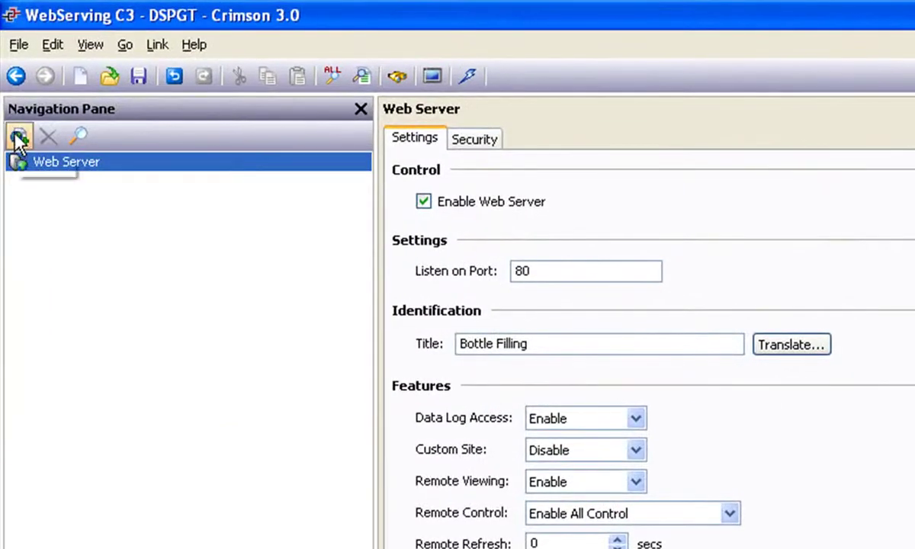
left_click(19, 137)
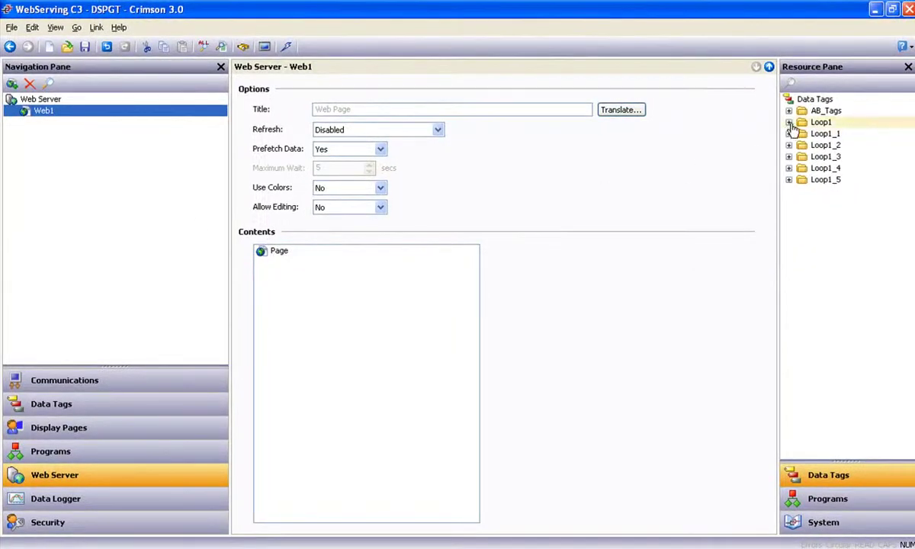
double_click(793, 124)
left_click(815, 136)
left_click(824, 145, "shift")
left_click_drag(824, 145, 290, 301)
left_click(287, 47)
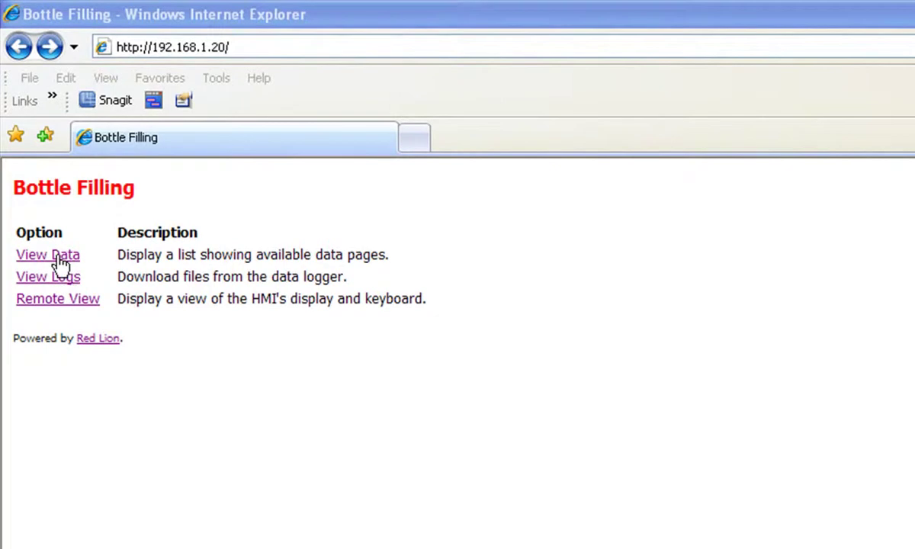
In the browser, view the Bottle Filling site's data pages and open the one named Web Page.
left_click(61, 257)
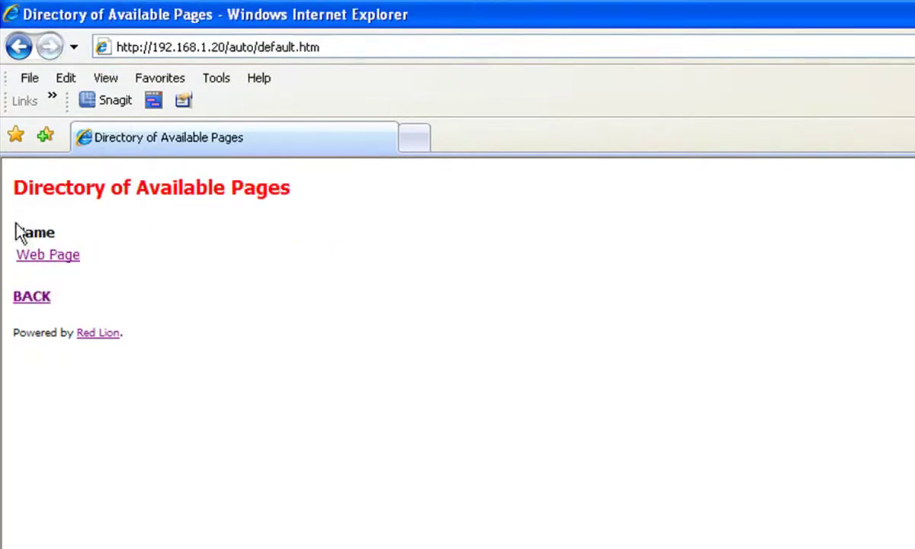
left_click(58, 263)
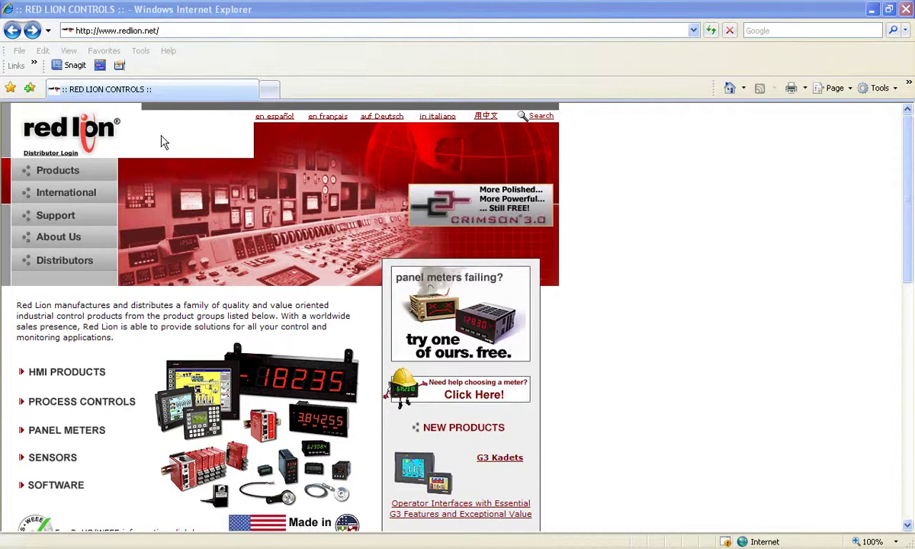
On the Red Lion website, find the Virtual Help Desk tech note on Using the Web Server Custom Website and open it.
left_click(61, 215)
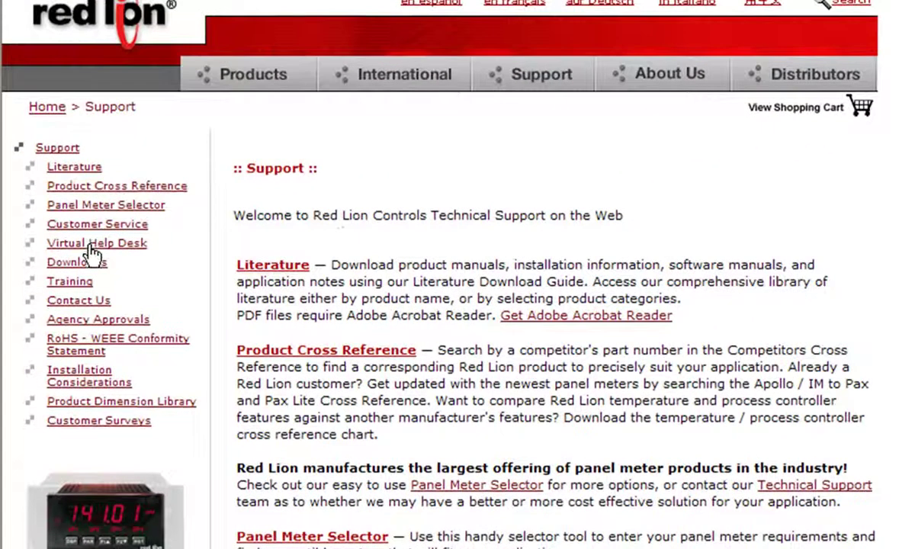
left_click(90, 247)
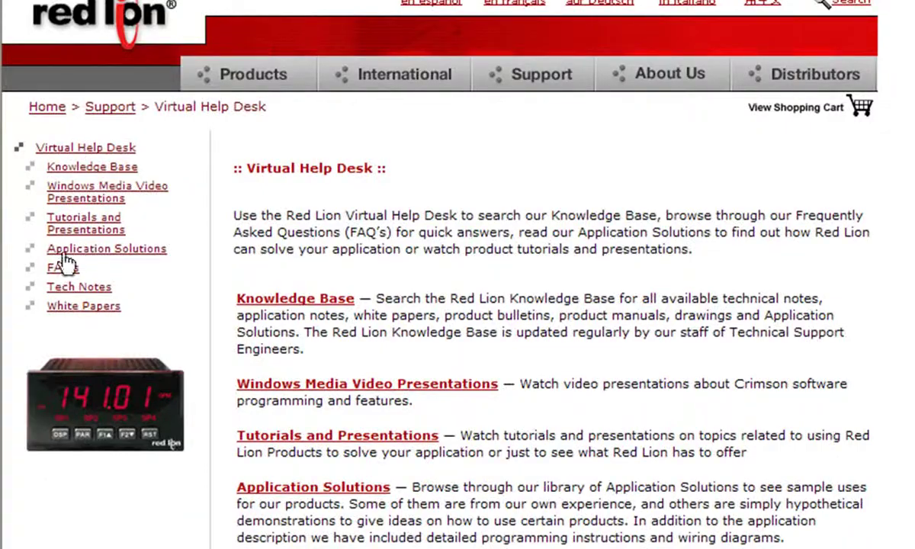
left_click(73, 287)
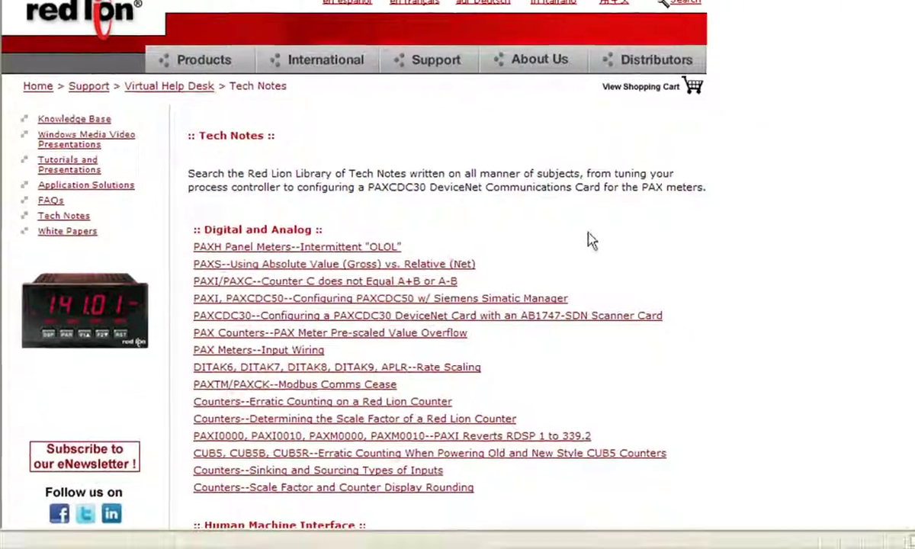
scroll(588, 241, "down", 6)
scroll(588, 237, "down", 5)
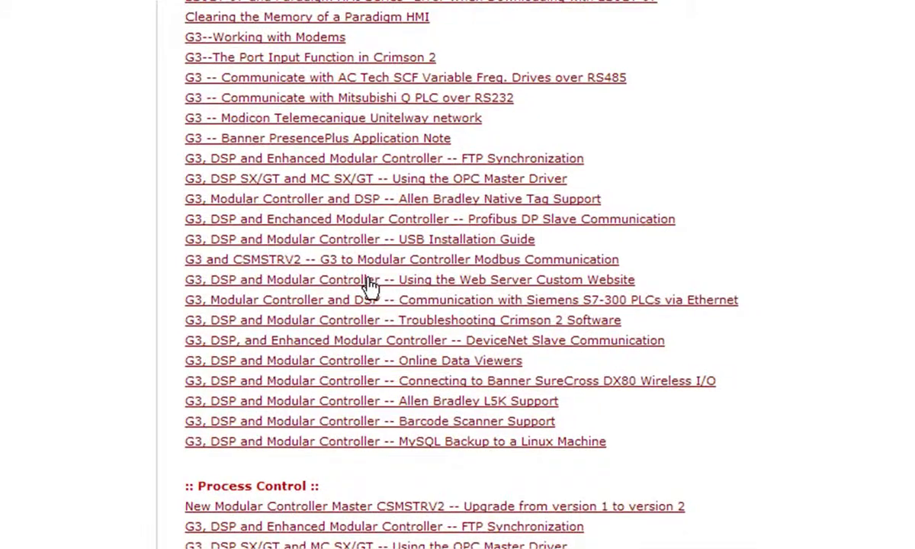
left_click(372, 287)
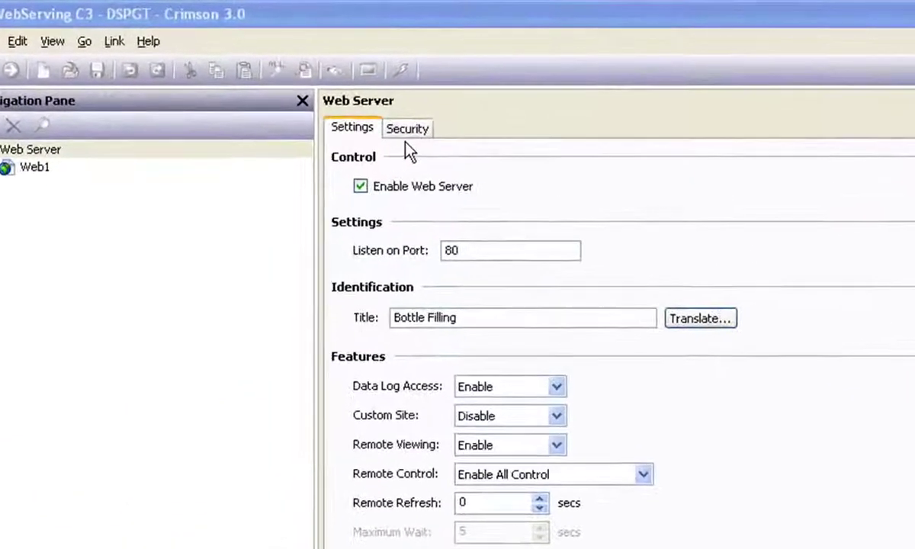
In Crimson 3.0, set the web server's Server Access to Restrict Control and Edits and open the project's Security settings.
left_click(324, 98)
left_click(656, 190)
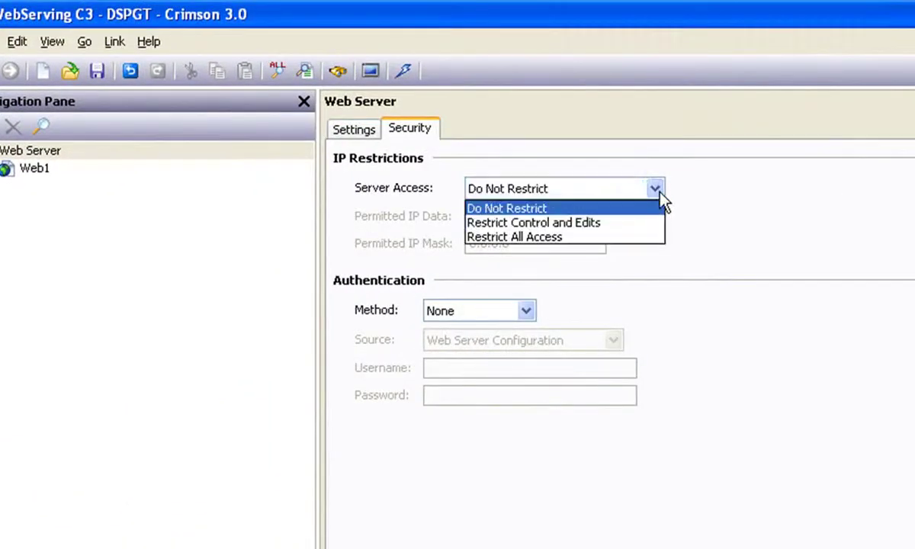
left_click(641, 219)
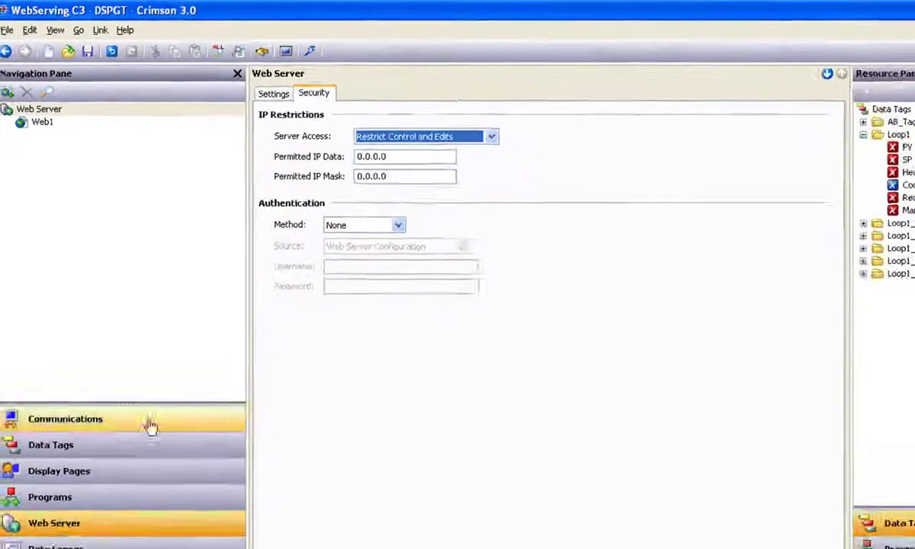
left_click(98, 524)
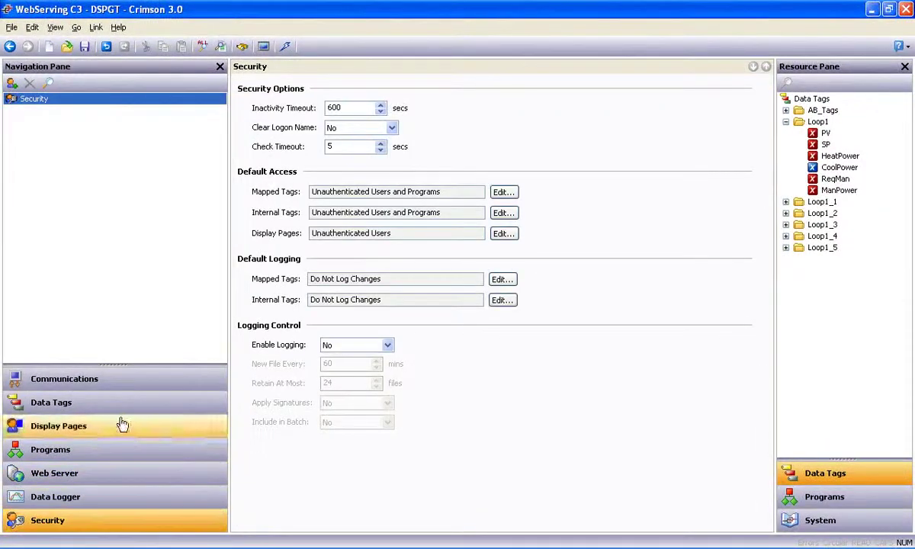